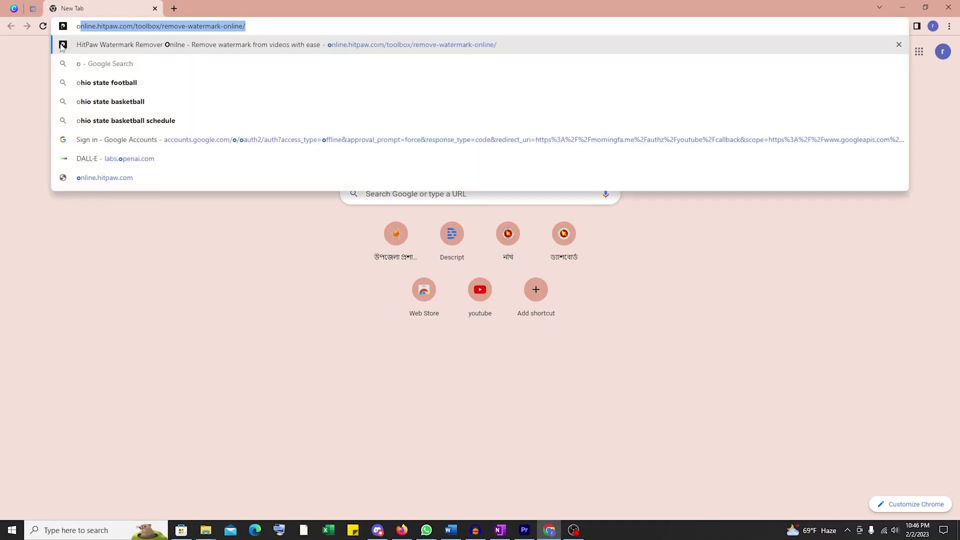
- Load the openai.com home page and scroll down to its footer and back up
type("openai.com")
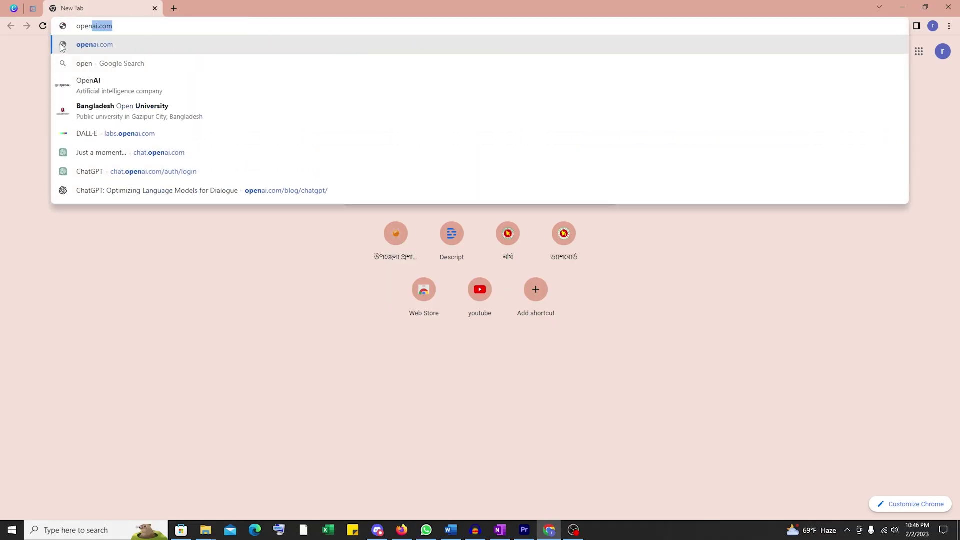
left_click(62, 46)
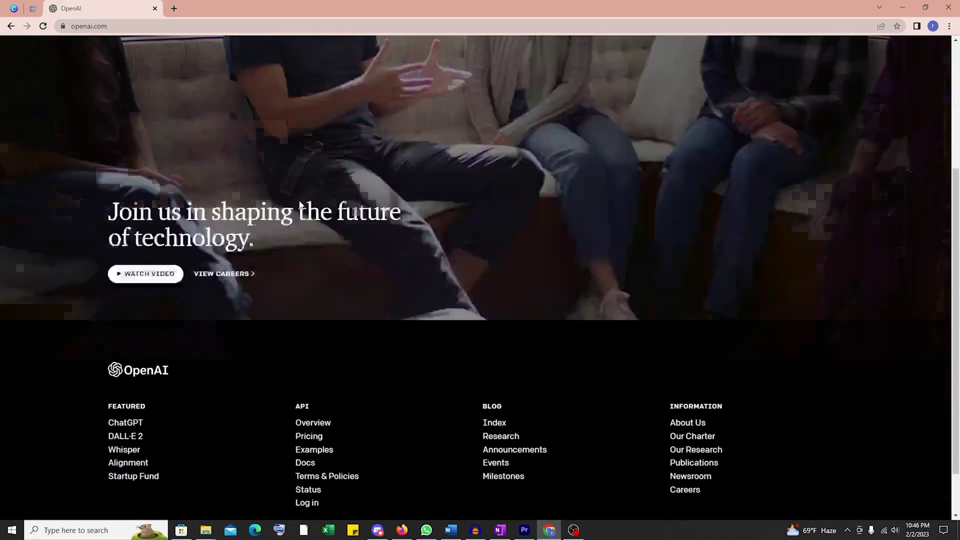
scroll(299, 202, "down", 5)
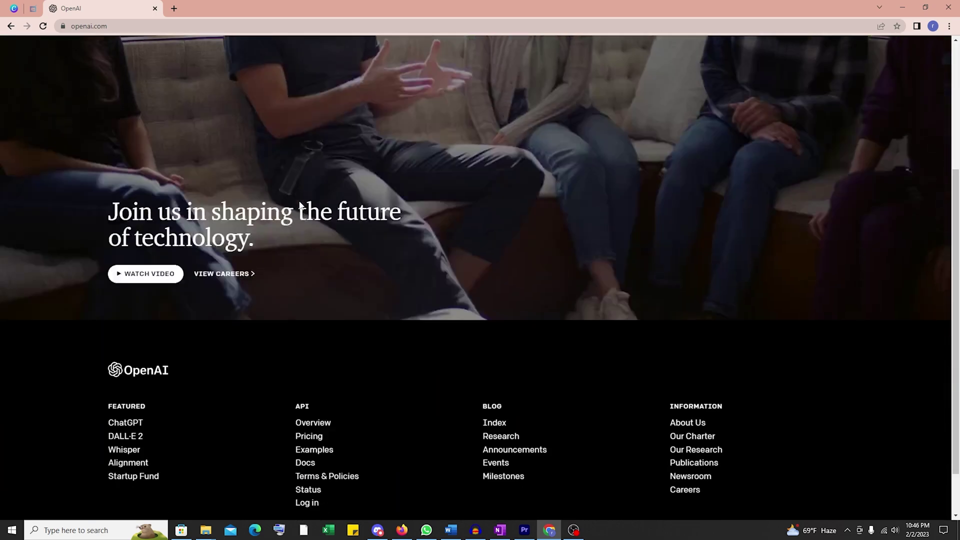
scroll(299, 205, "up", 5)
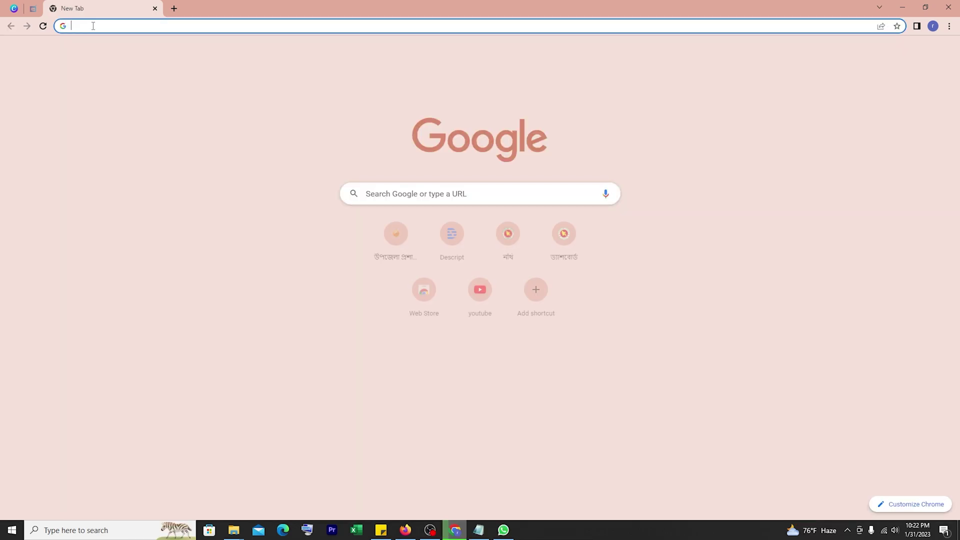
left_click(93, 25)
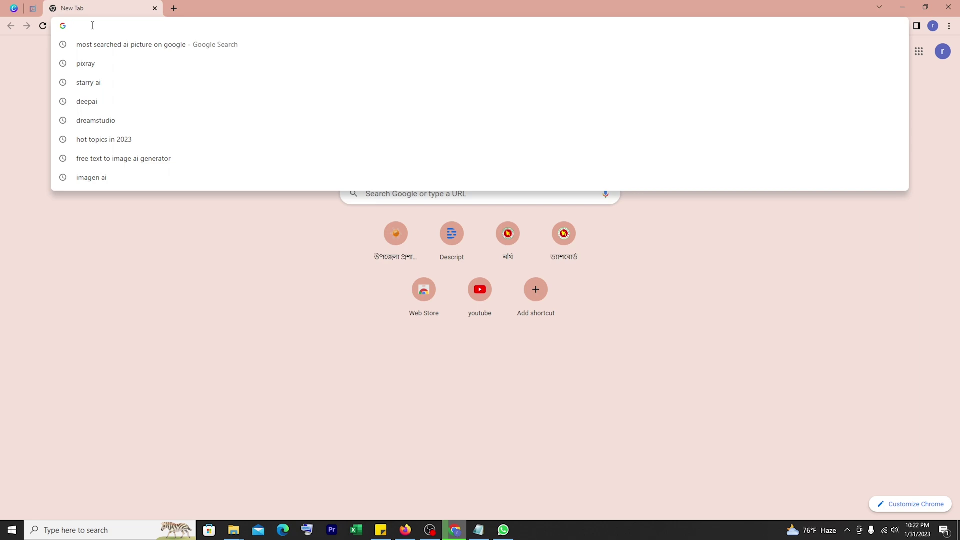
- Load labs.openai.com and enter the frozen-lake ship prompt with snowy mountains and sunset
type("labs.")
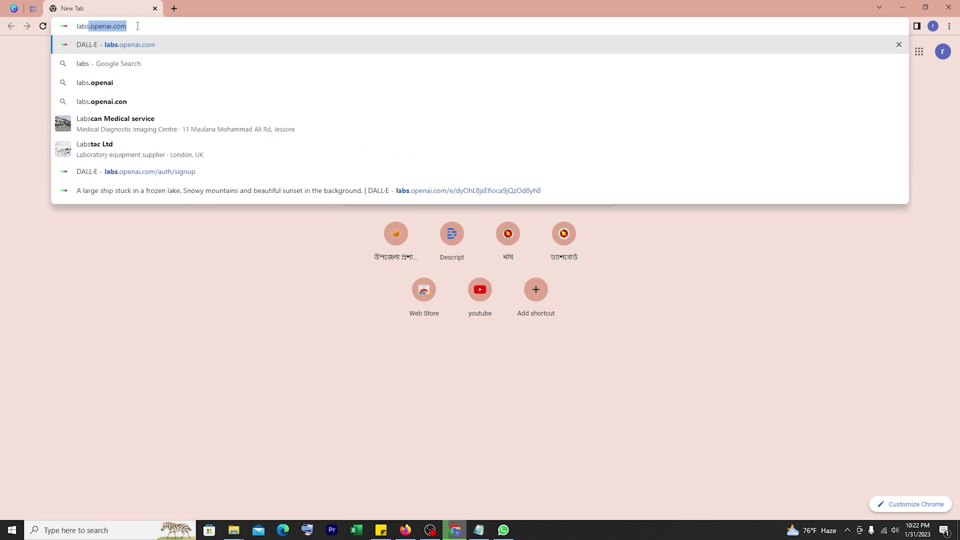
key("Right")
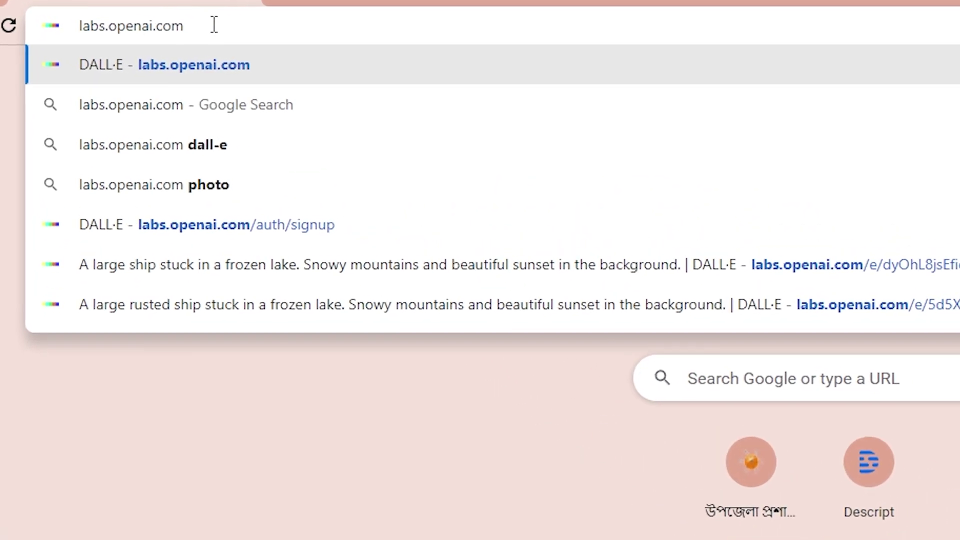
key("Return")
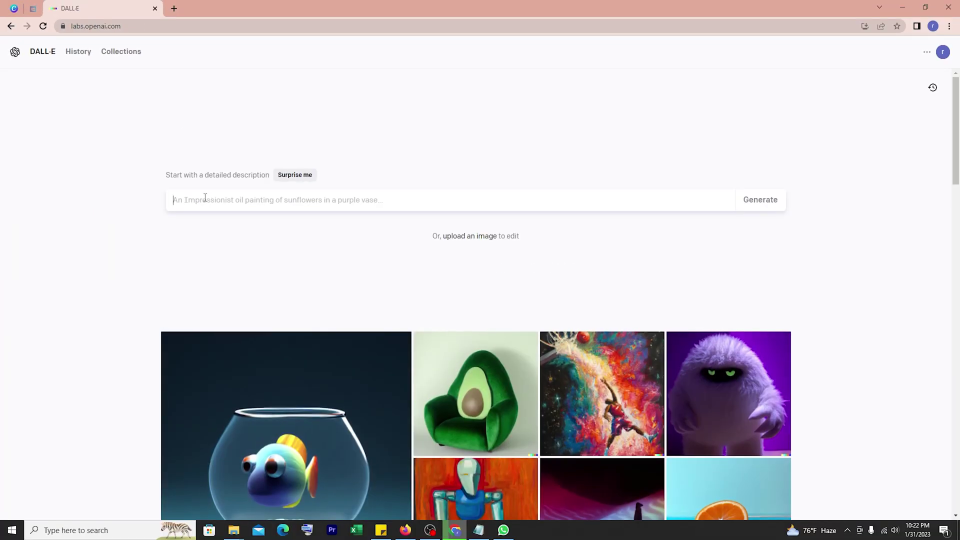
left_click(204, 198)
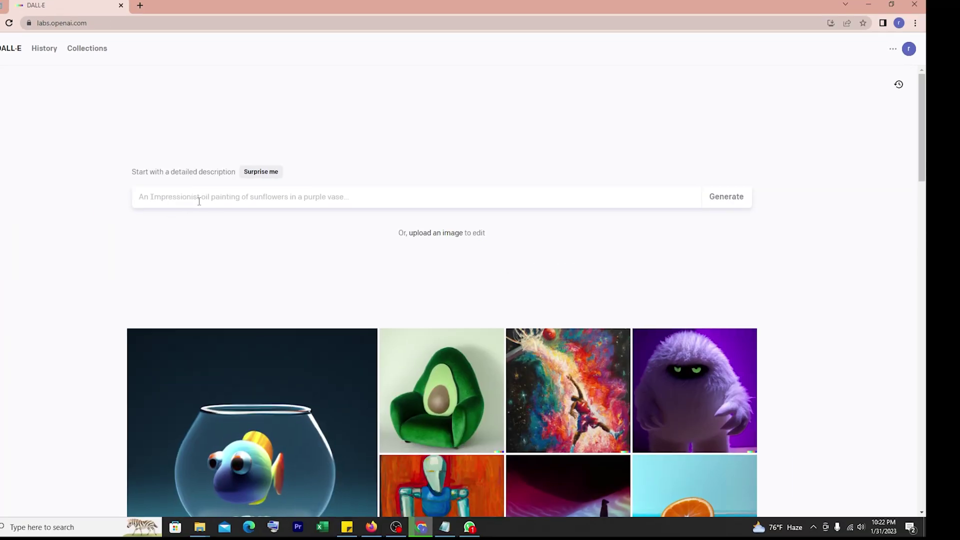
type("A I")
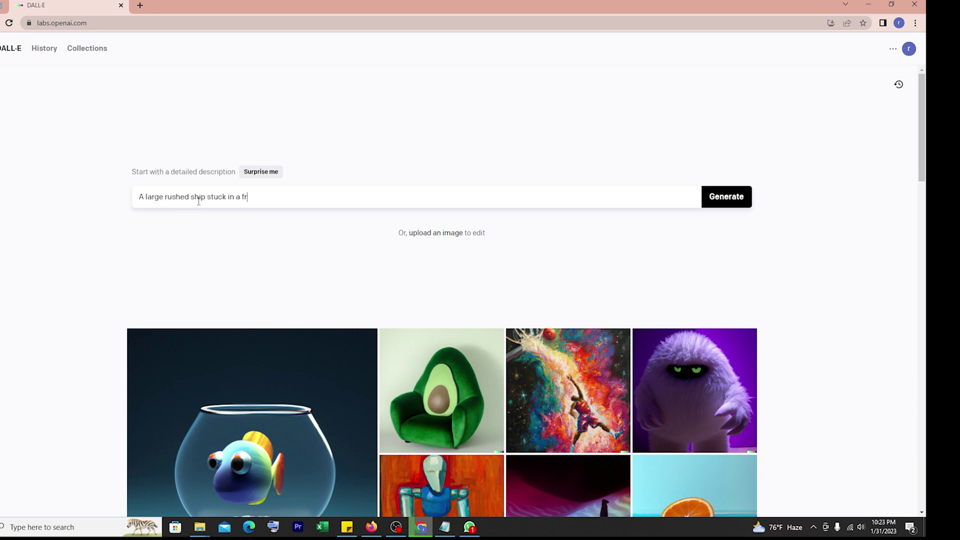
type("ozen lake. ")
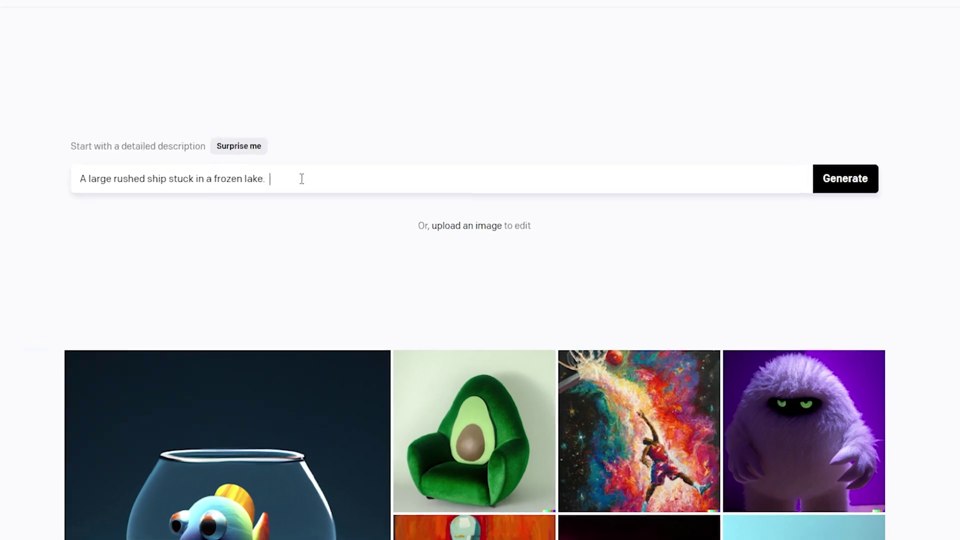
type(" Snowy mountains and ")
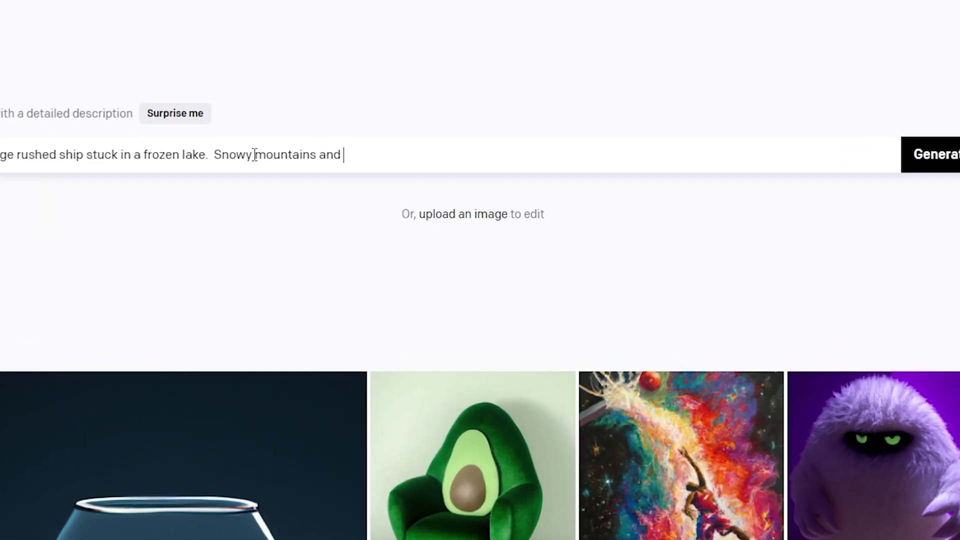
type("beautiful sunset in ")
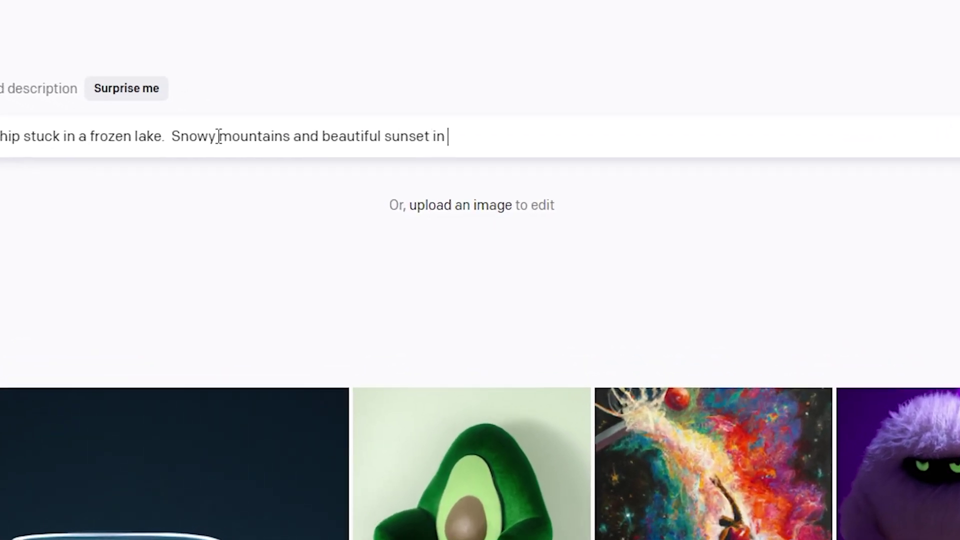
type("the background")
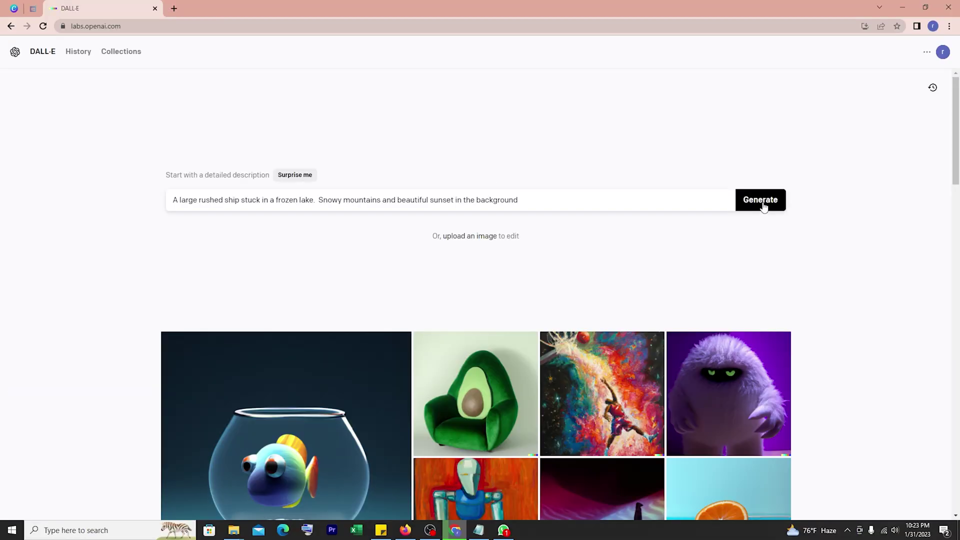
- Generate four DALL-E images of the frozen-lake ship and download the second image
left_click(765, 204)
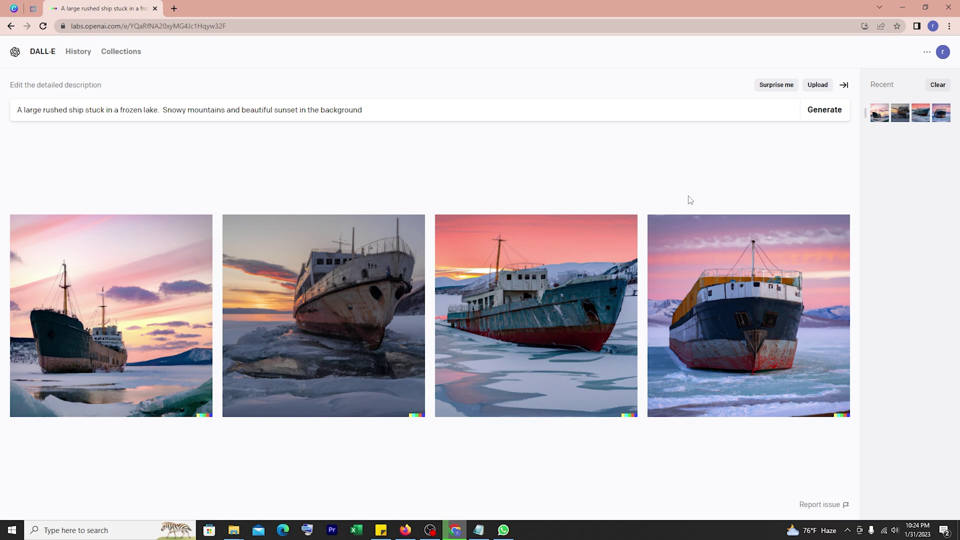
left_click(411, 228)
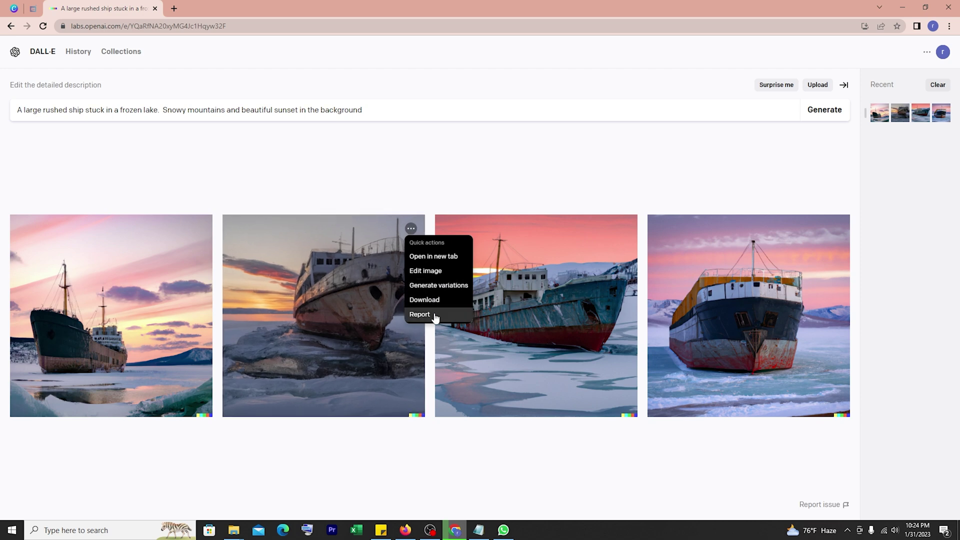
left_click(424, 299)
- Load craiyon.com in a new browser tab
left_click(174, 9)
type("craiyon.com")
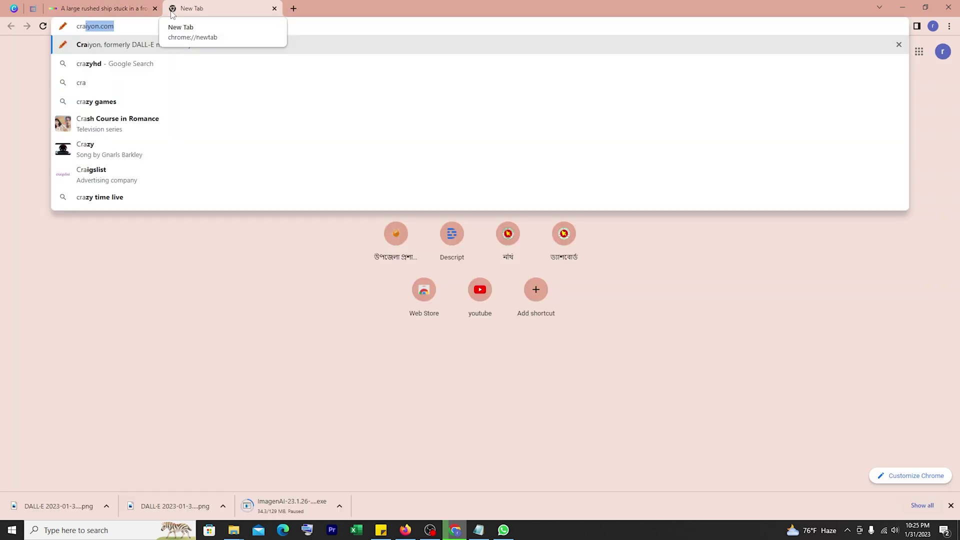
key("Right")
key("Return")
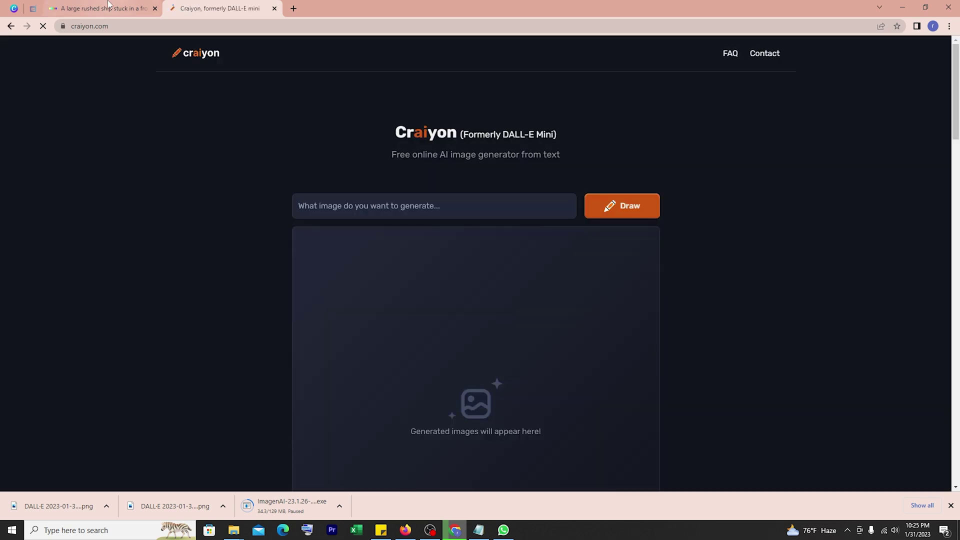
- Dismiss the downloads prompt and copy the ship prompt text from the DALL-E tab
left_click(108, 6)
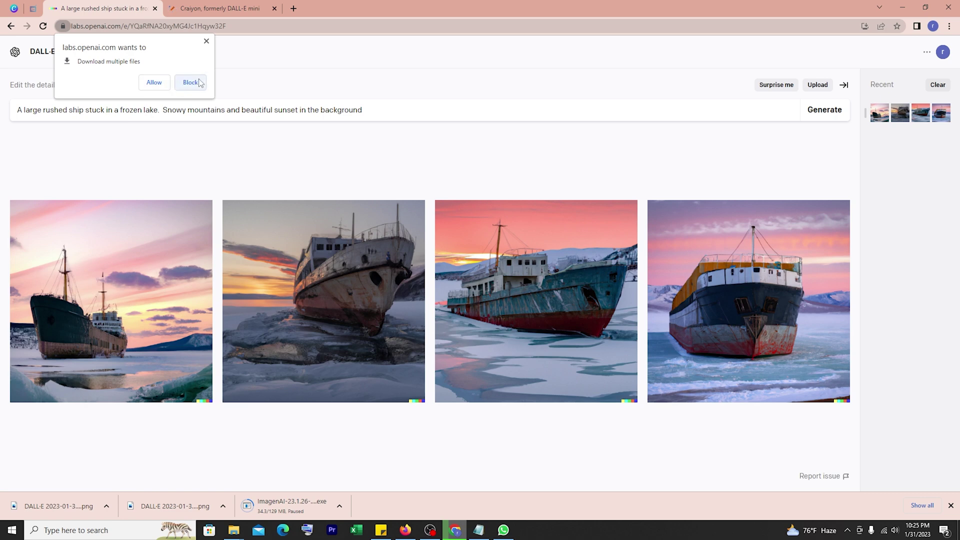
left_click(207, 41)
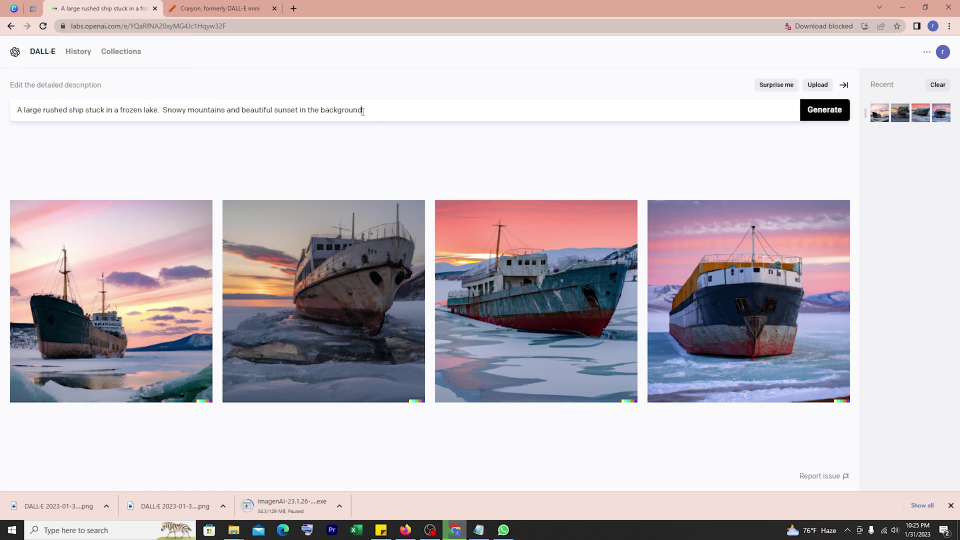
left_click_drag(379, 111, 32, 120)
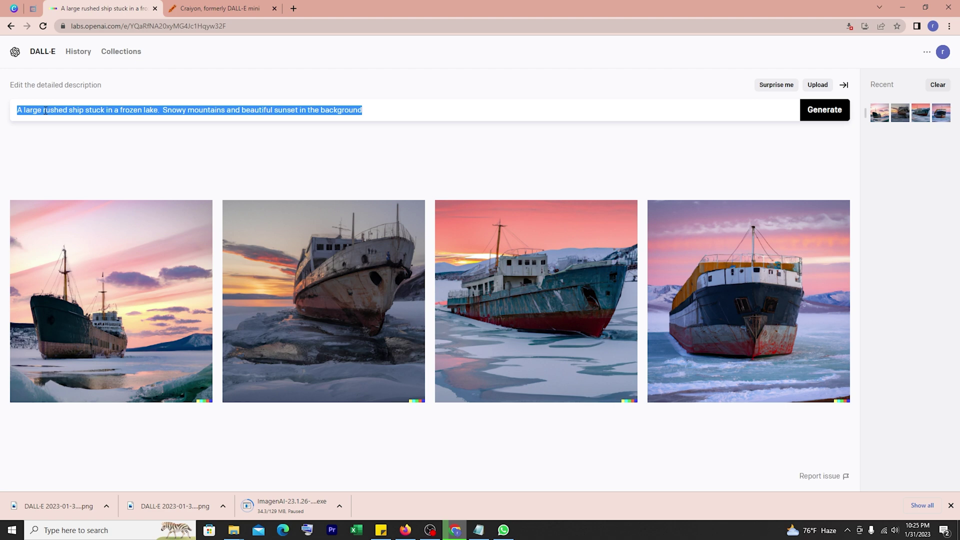
left_click(220, 5)
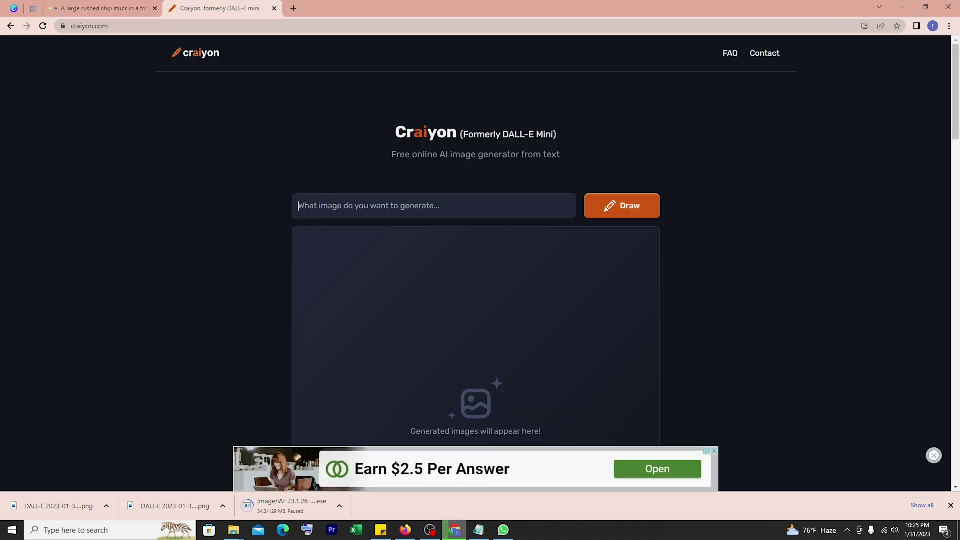
- Paste the ship prompt into Craiyon and start generating images
left_click(330, 204)
type("A large rushed ship stuck in a frozen lake.  Snowy mountains and beautiful sunset in the background")
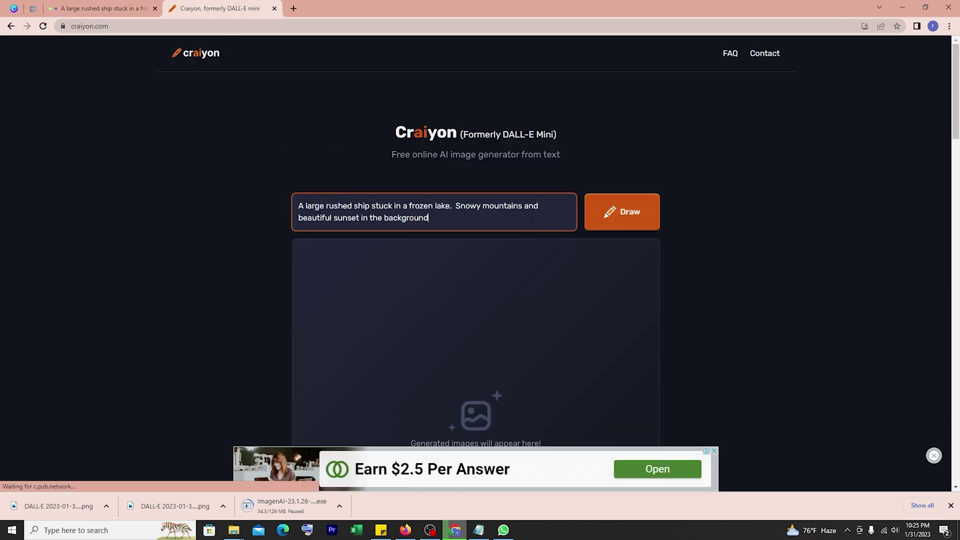
left_click(629, 213)
- Close the bottom advertisement and look over the nine generated frozen-lake ship images
scroll(629, 212, "down", 3)
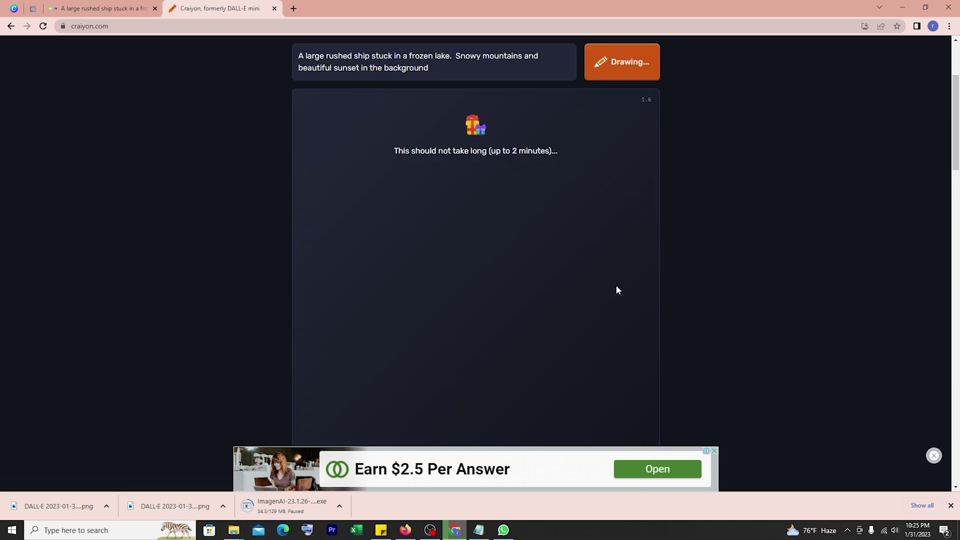
left_click(933, 456)
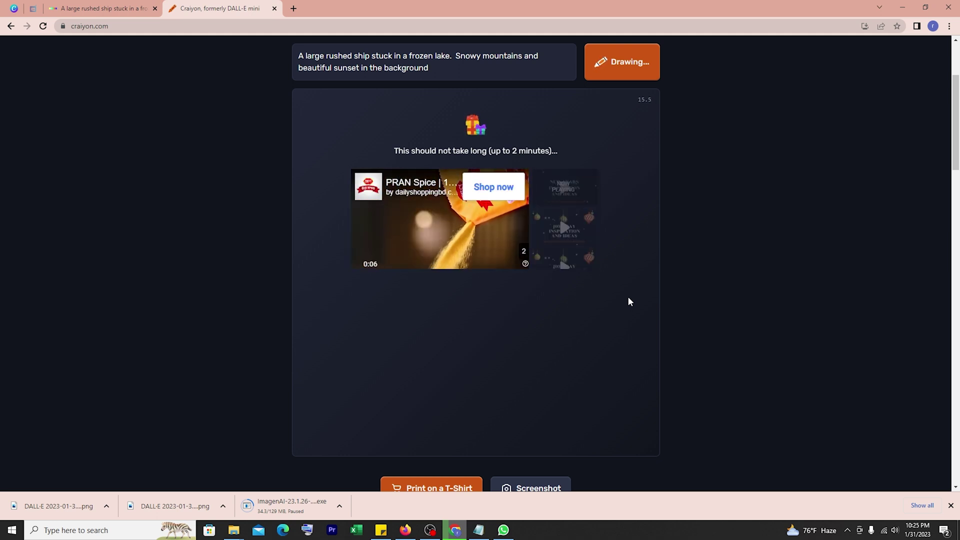
scroll(628, 301, "up", 1)
left_click_drag(380, 201, 560, 207)
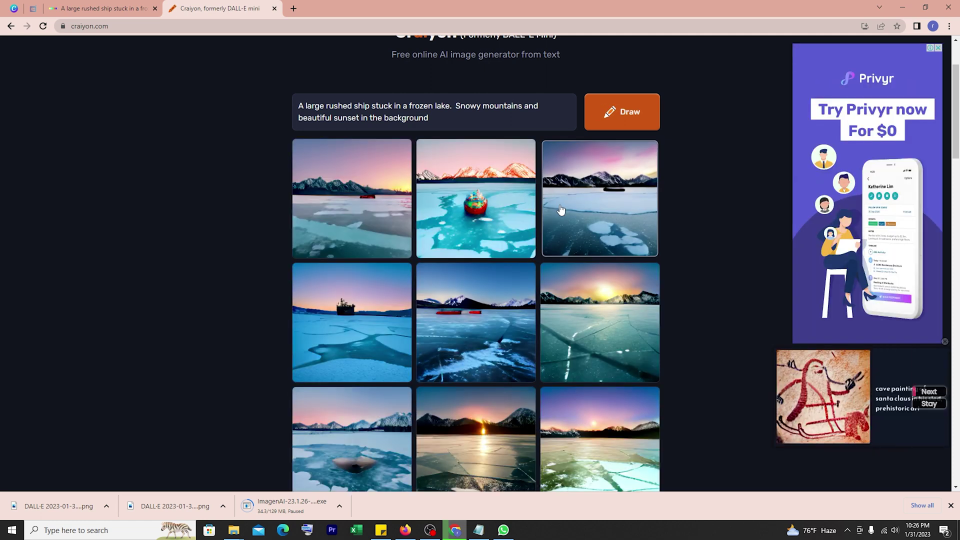
scroll(575, 309, "down", 3)
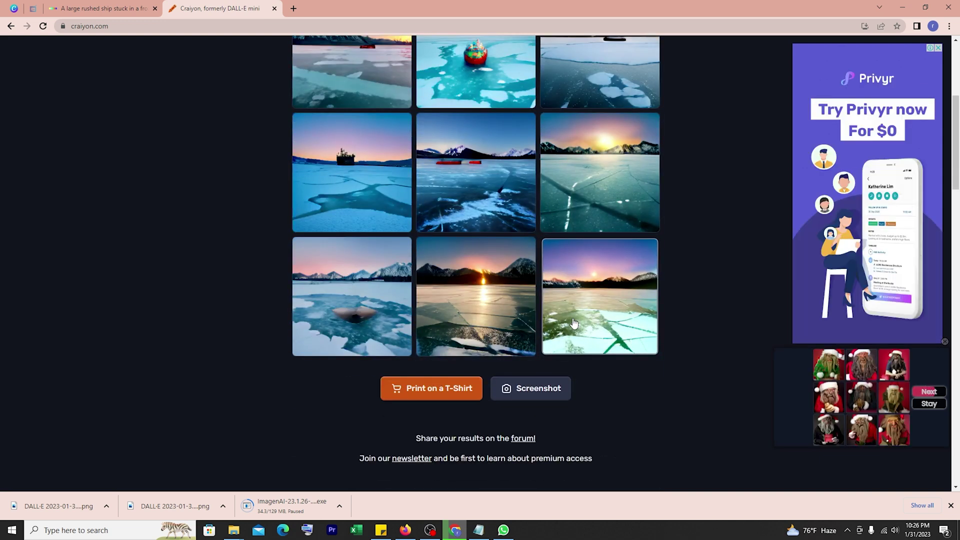
scroll(574, 324, "up", 3)
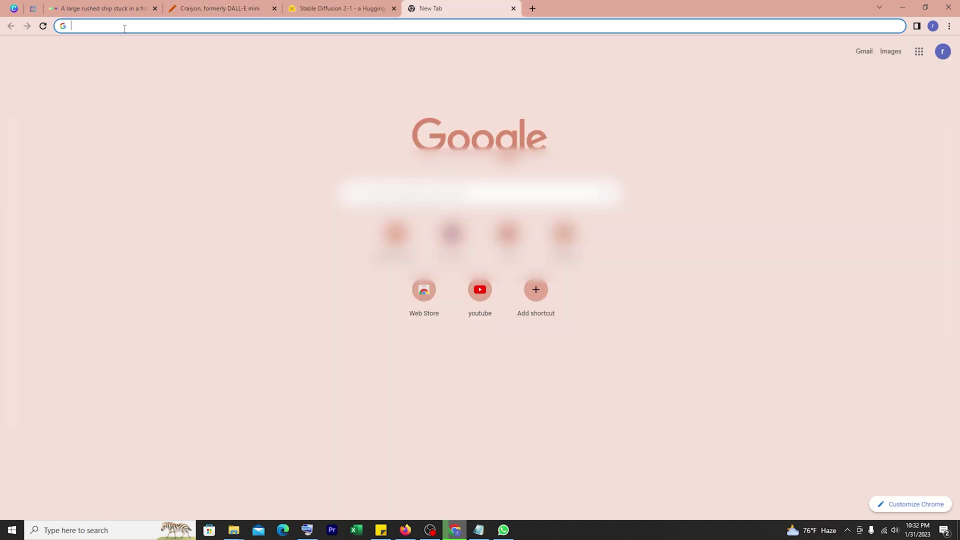
- Load deepai.org's text-to-image page and paste the rusted-ship prompt into the prompt box
type("d")
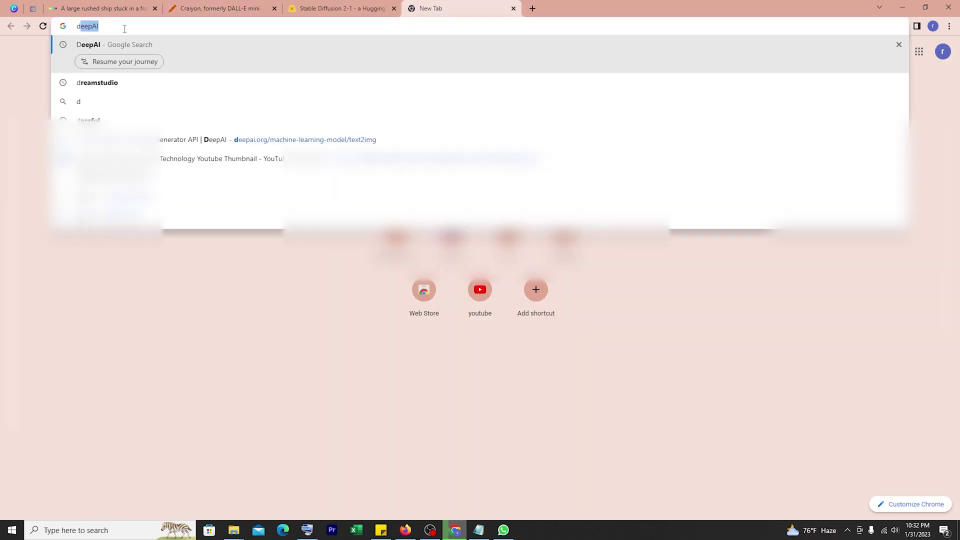
type("eepai")
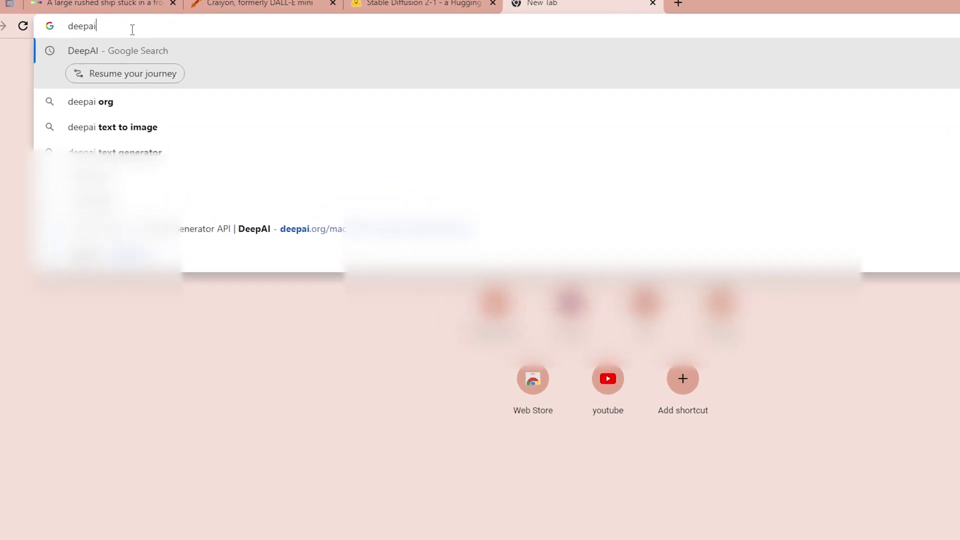
type(".org/machine-learning-model/text2img")
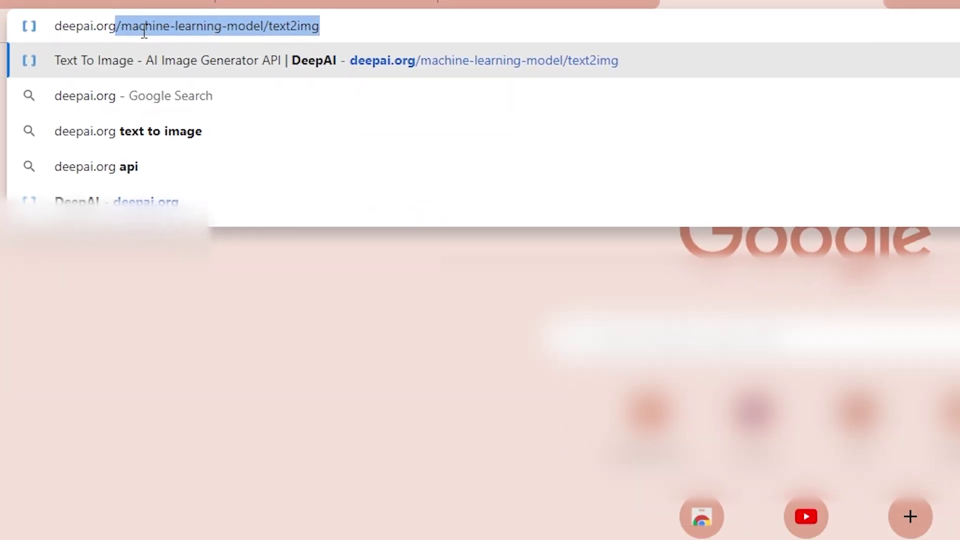
key("Return")
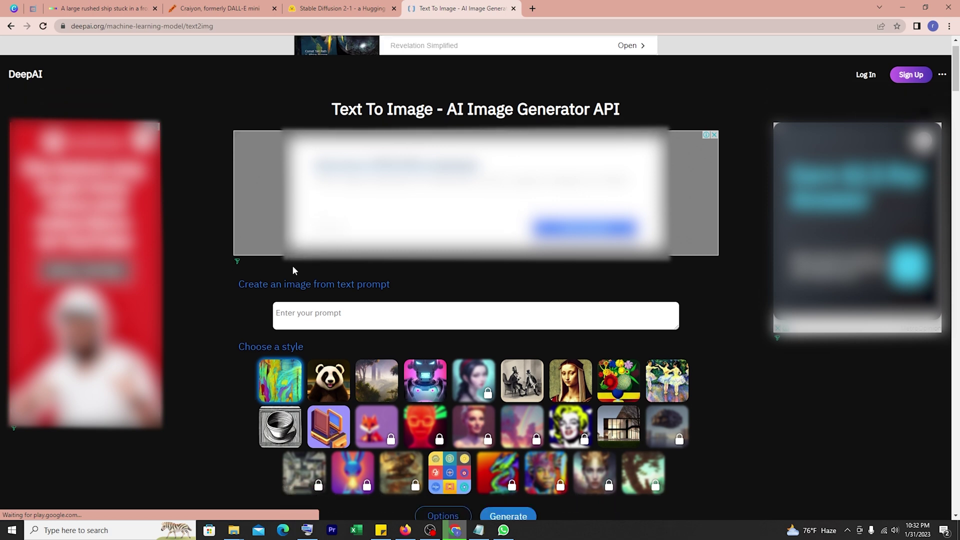
scroll(474, 300, "down", 2)
left_click(303, 243)
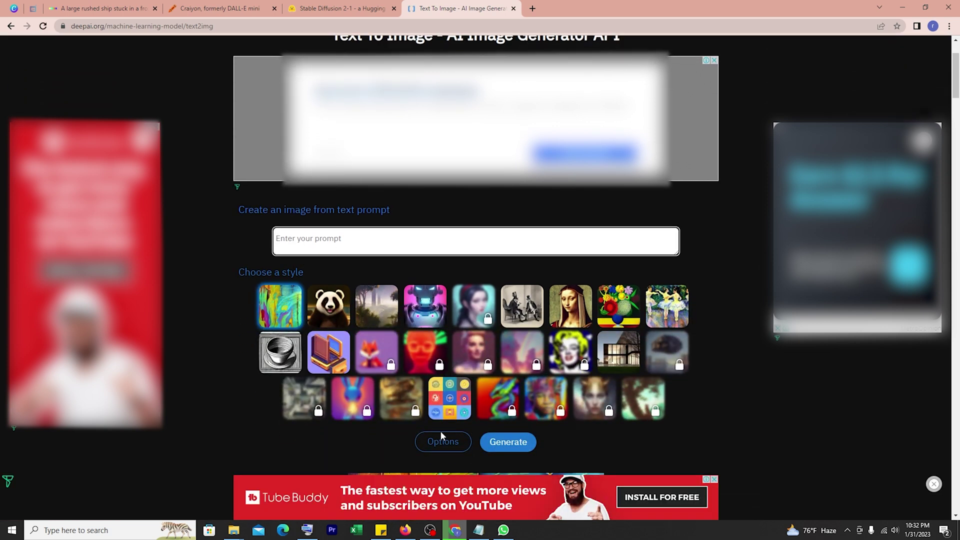
type("A large rusted ship stuck in a frozen lake. Snowy mountains and beautiful sunset in the background.")
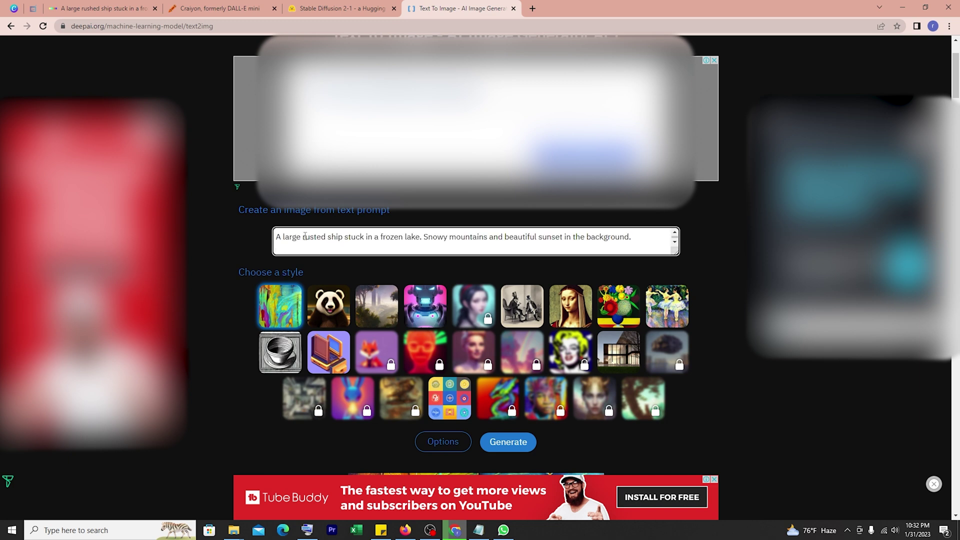
- Generate the DeepAI image and scroll down to view the result
left_click(507, 441)
scroll(445, 292, "down", 5)
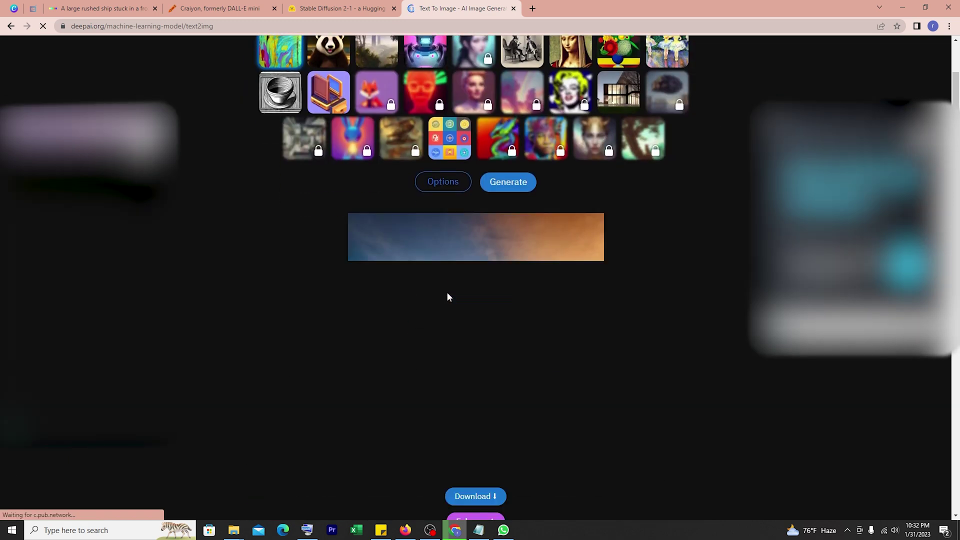
scroll(446, 296, "down", 1)
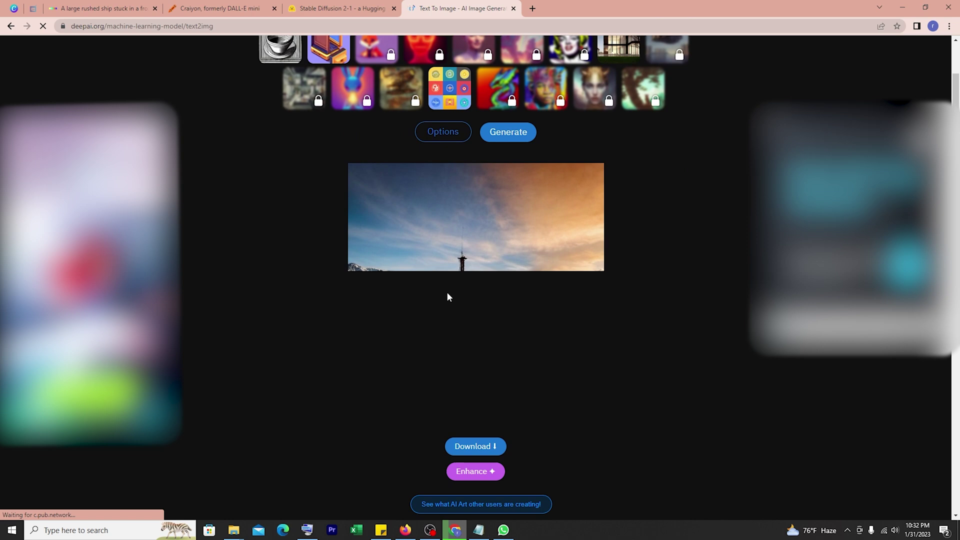
scroll(447, 292, "down", 1)
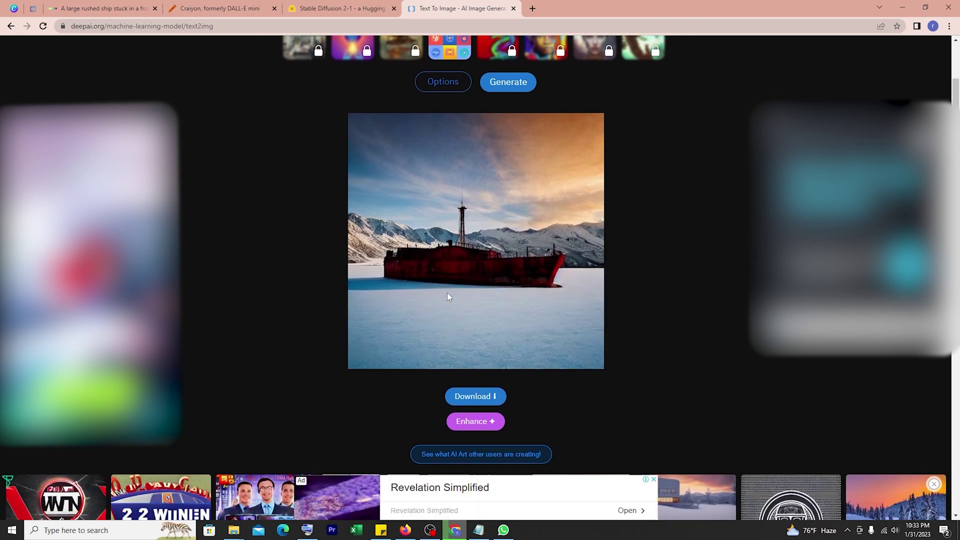
scroll(501, 327, "down", 1)
scroll(501, 330, "up", 1)
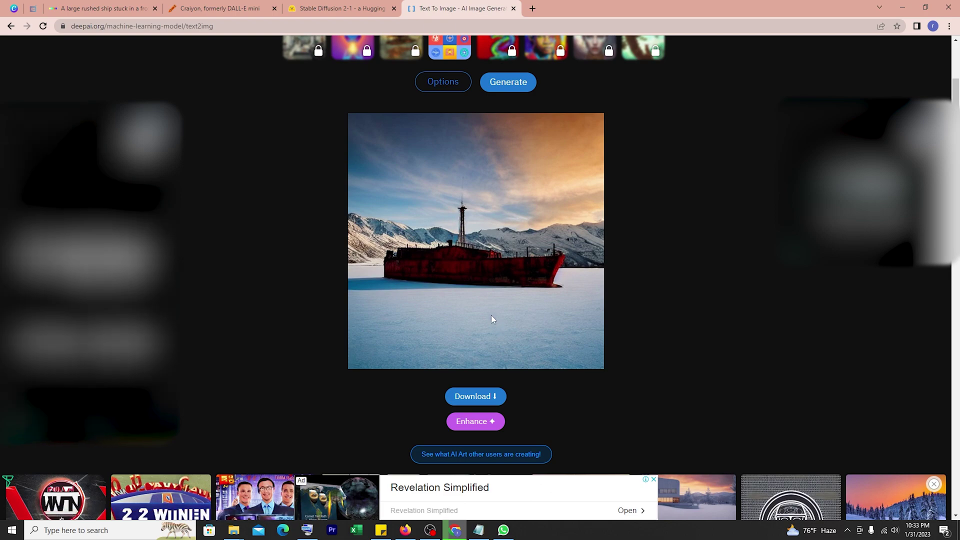
- Load beta.dreamstudio.ai in a new browser tab
key("ctrl+t")
type("bee")
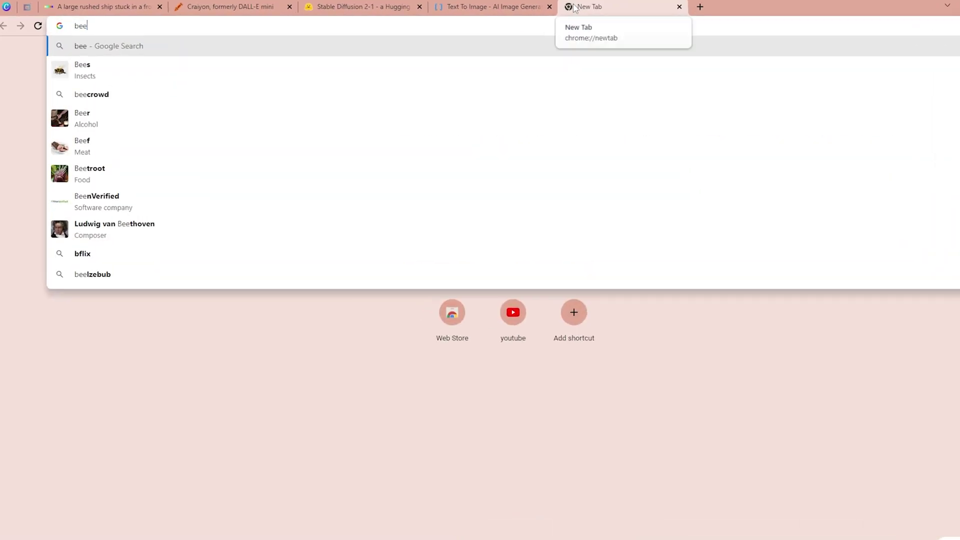
key("BackSpace")
type("ta.dreamstudio.ai")
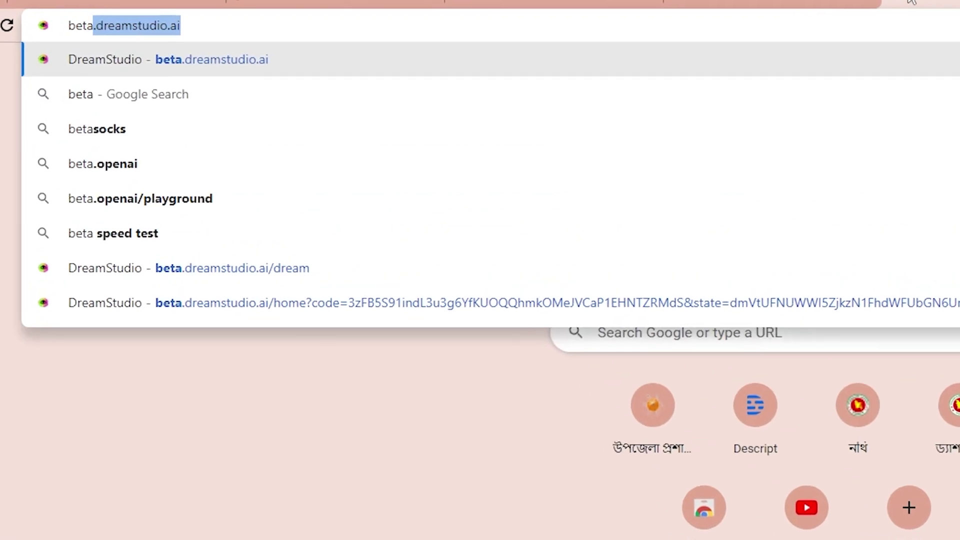
key("Right")
key("Return")
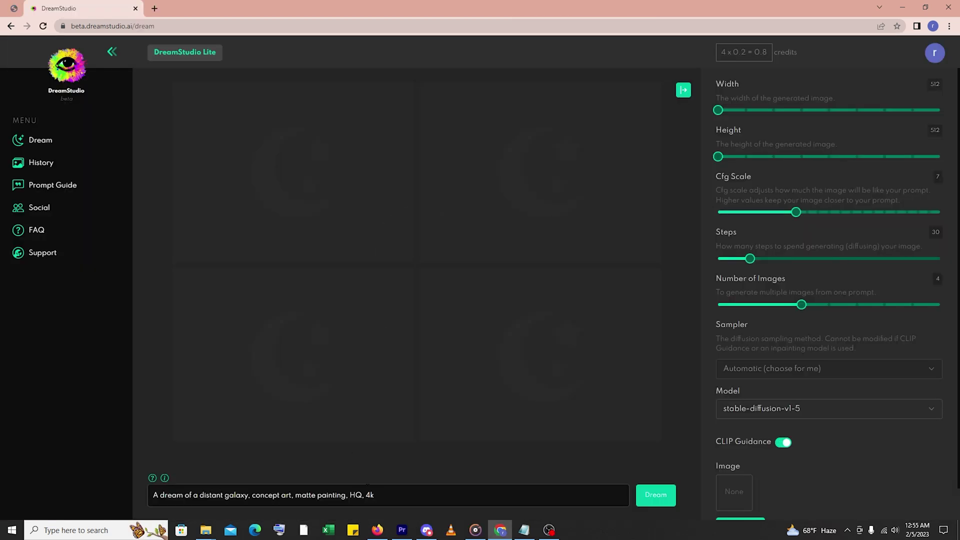
- Replace the galaxy prompt with the rusted-ship prompt and generate four images with Dream
left_click_drag(374, 495, 165, 495)
type("A large rusted futuristic  ship stuck in a frozen lake. Snowy mountains and beautiful sunset in the background.")
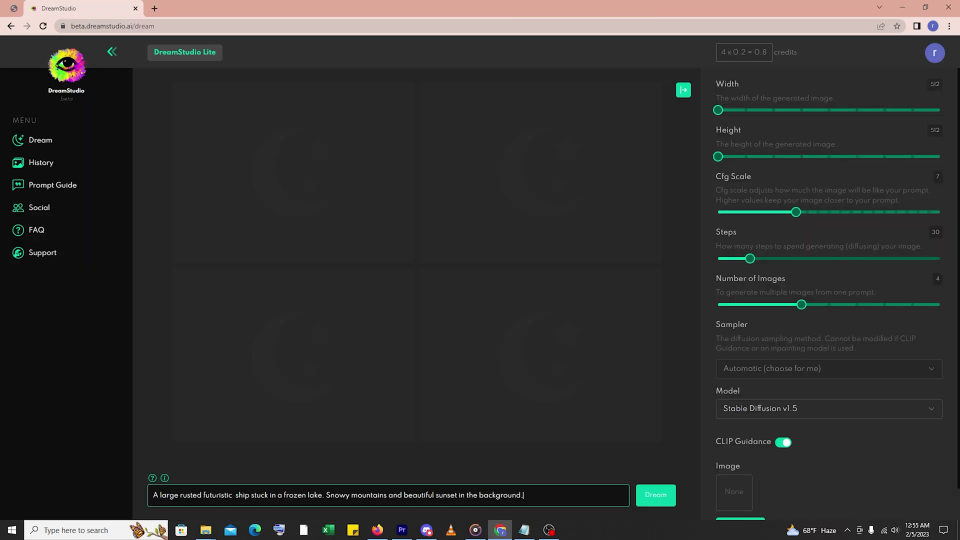
left_click(653, 496)
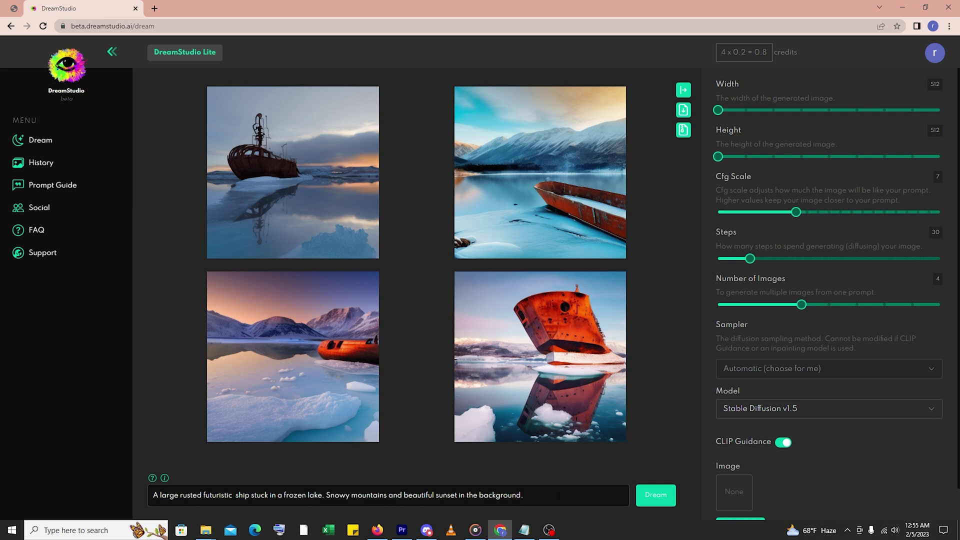
left_click(558, 495)
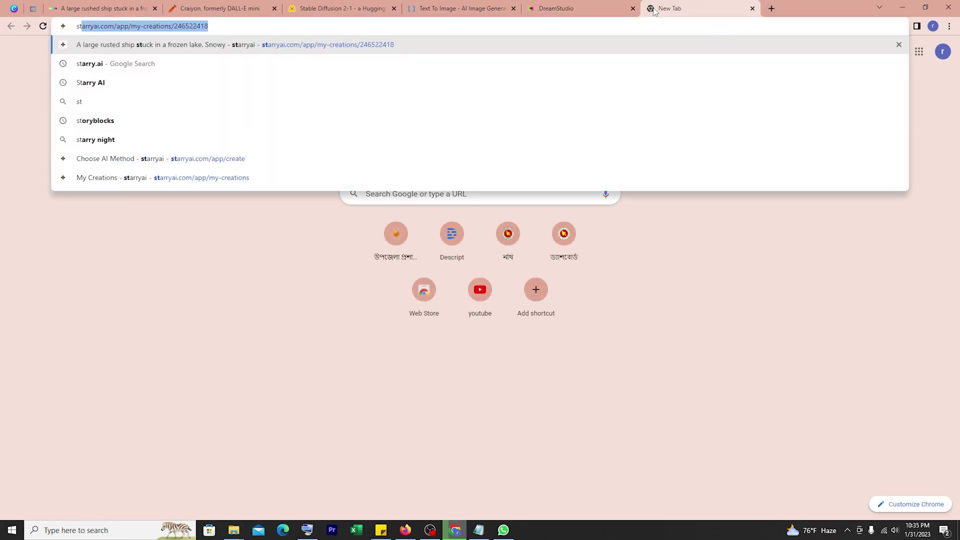
- Load starryai.com and start a new creation with the Argo model
type("ar")
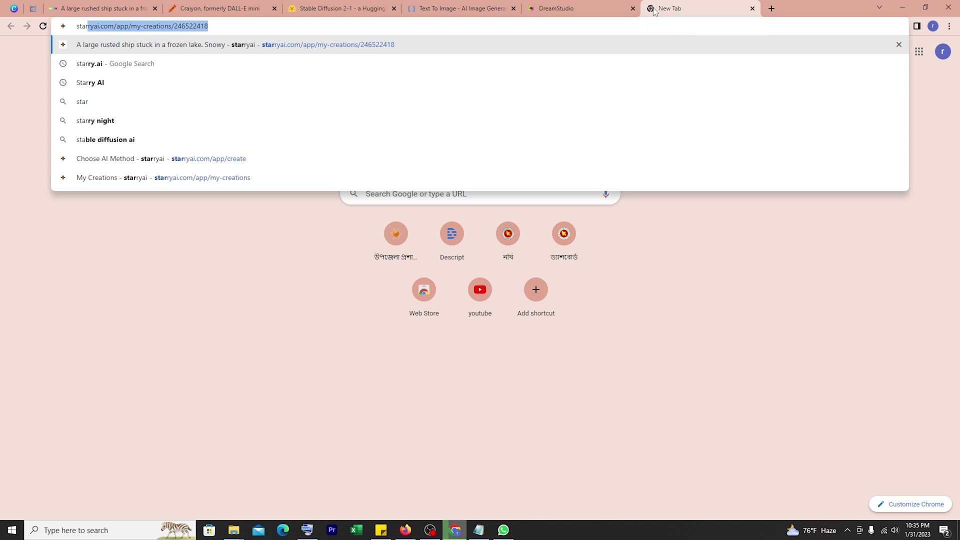
type("rya")
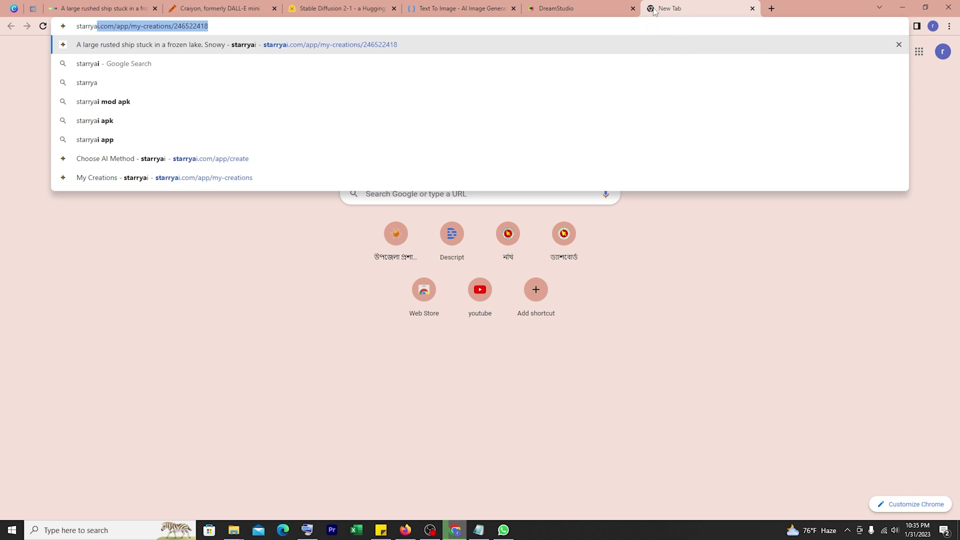
type("i.com")
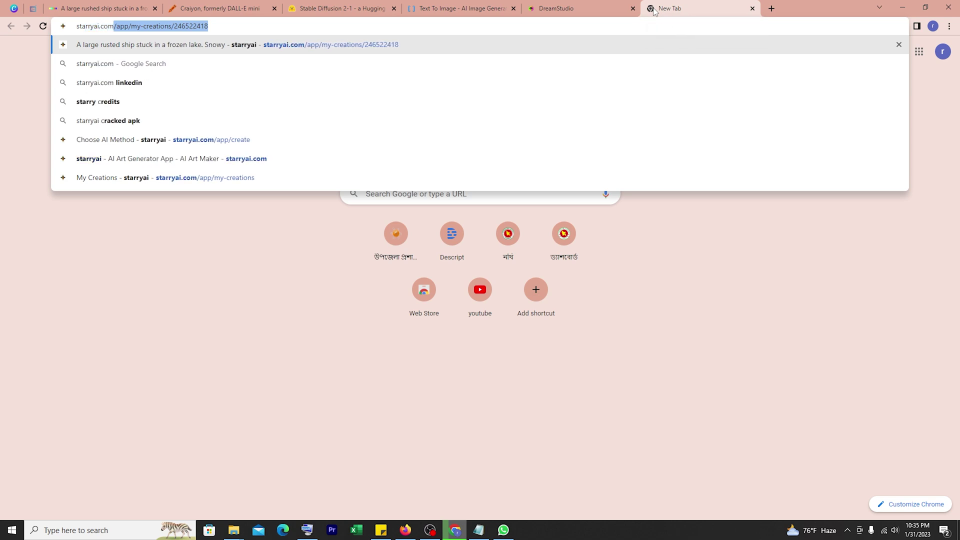
key("Return")
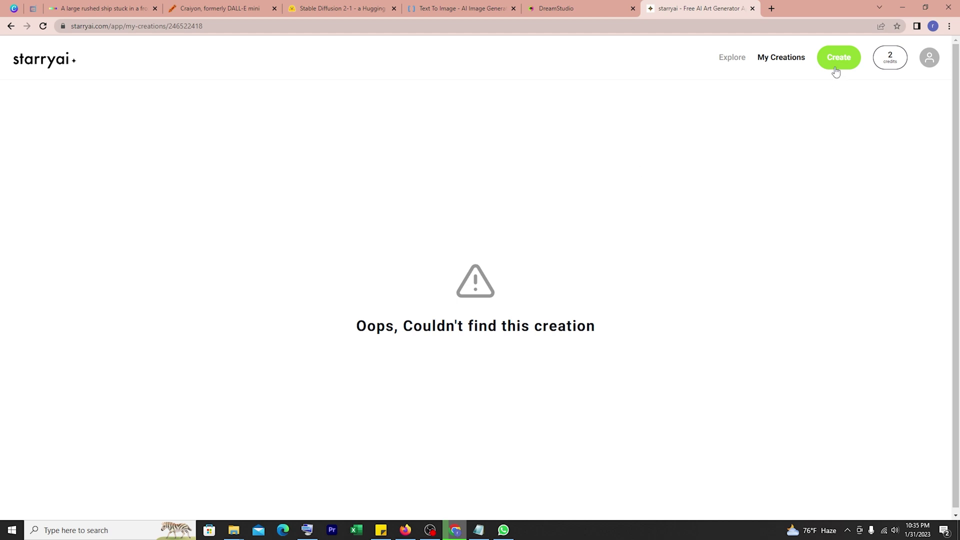
left_click(838, 66)
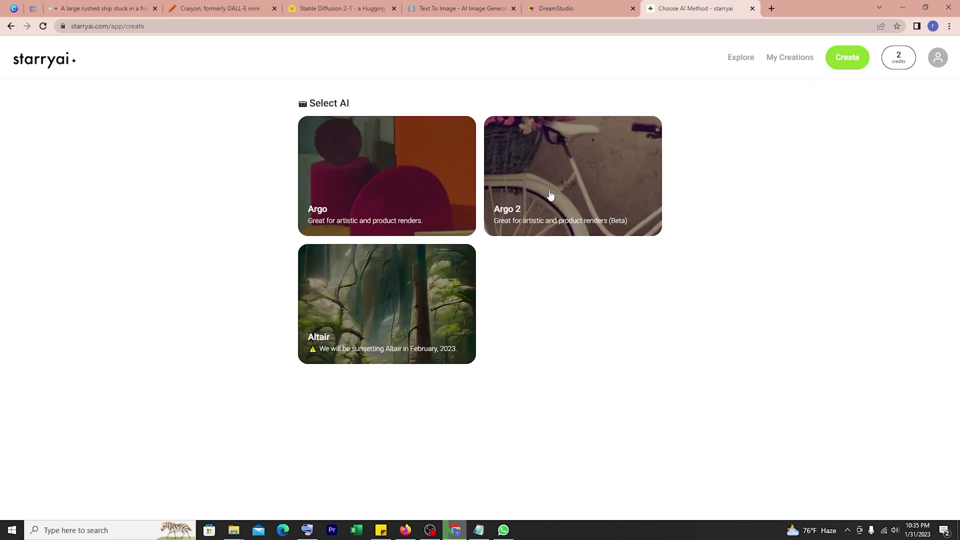
left_click(391, 177)
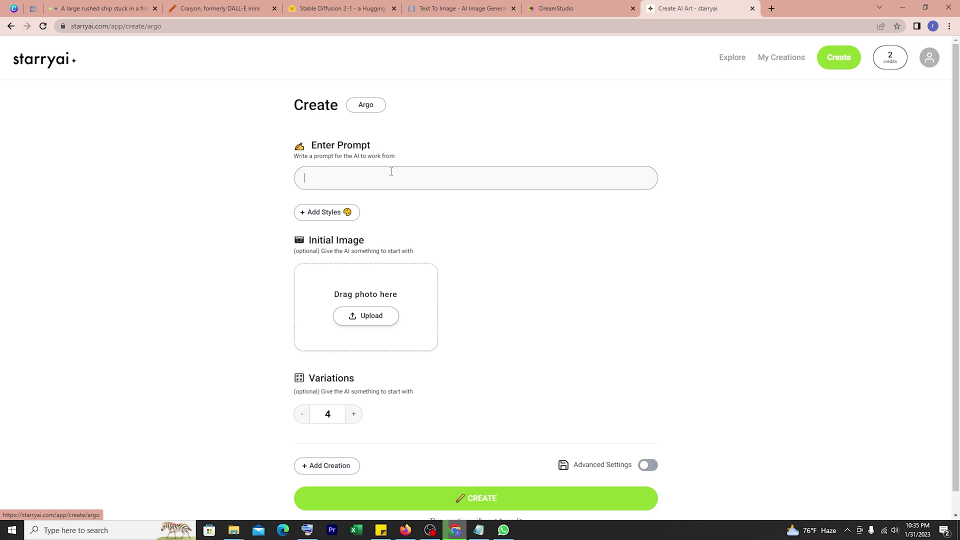
- Paste the rusted-ship prompt and create four variations
left_click(371, 181)
type("A large rusted ship stuck in a frozen lake. Snowy mountains and beautiful sunset in the background.")
scroll(379, 185, "down", 1)
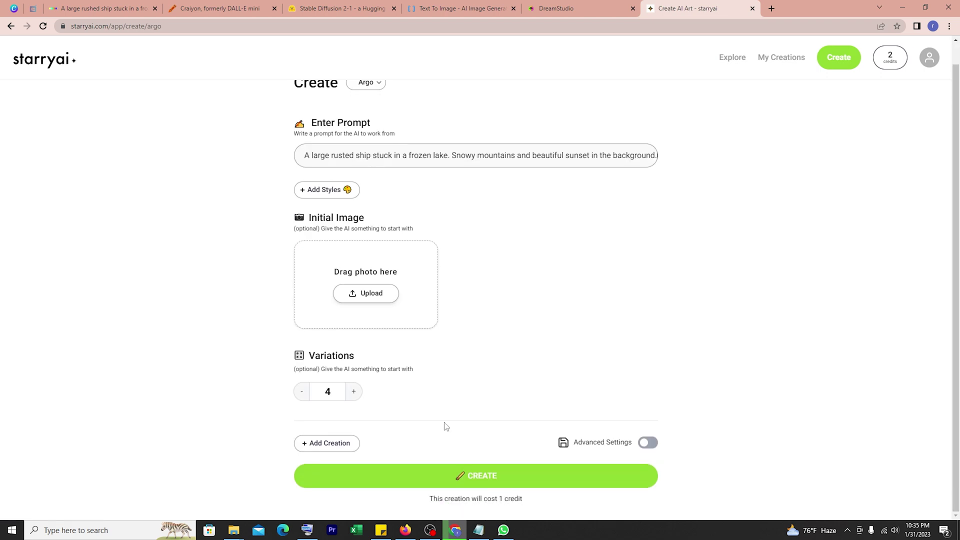
left_click(472, 474)
- Open the finished creation and view the second, third and fourth variations
left_click(185, 191)
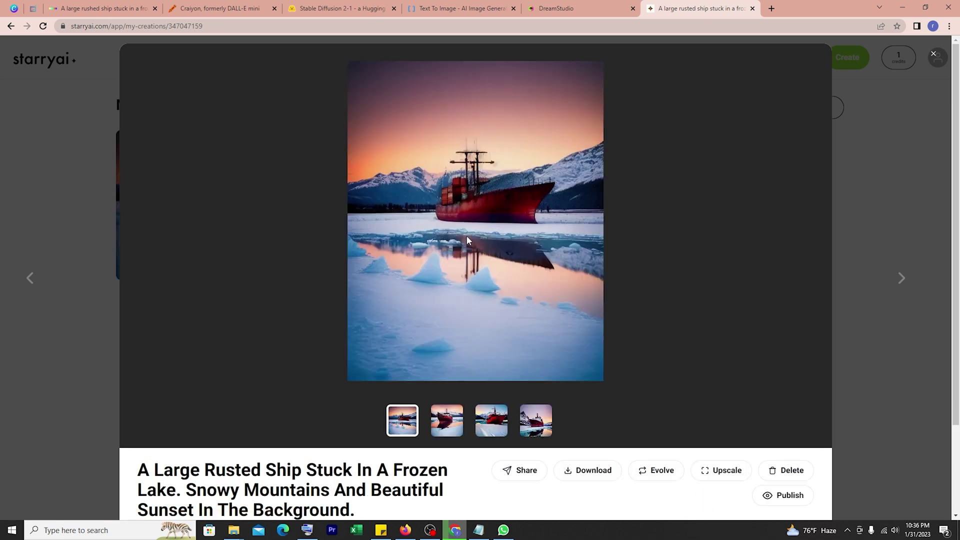
left_click(442, 424)
left_click(488, 429)
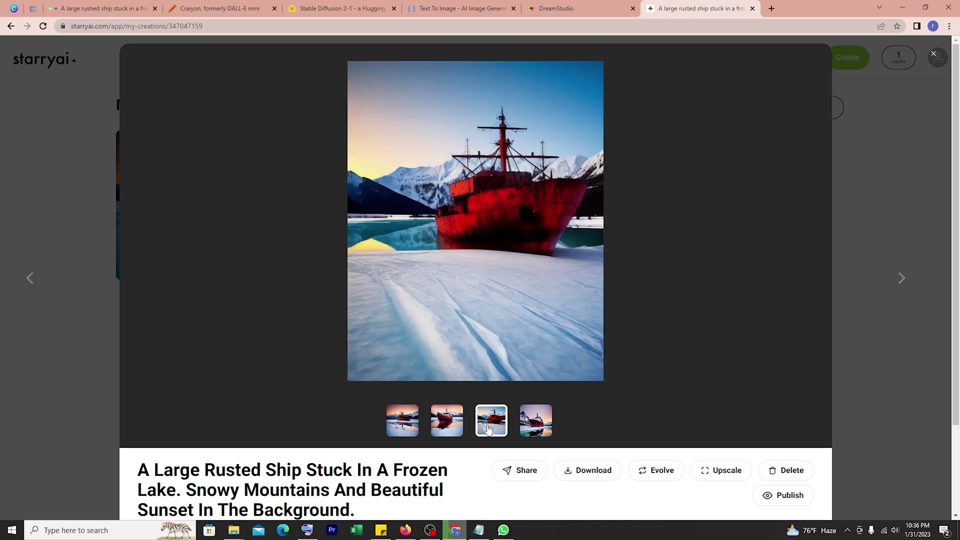
left_click(533, 426)
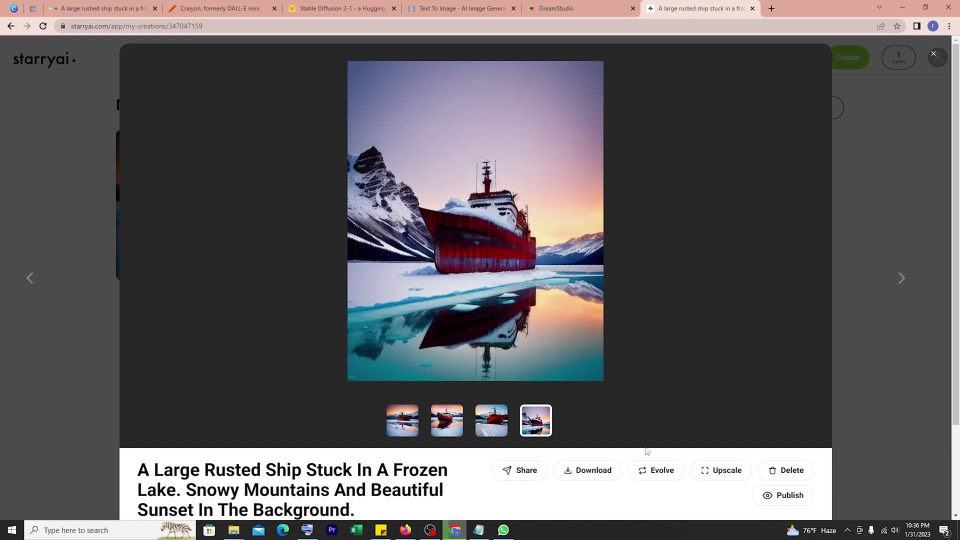